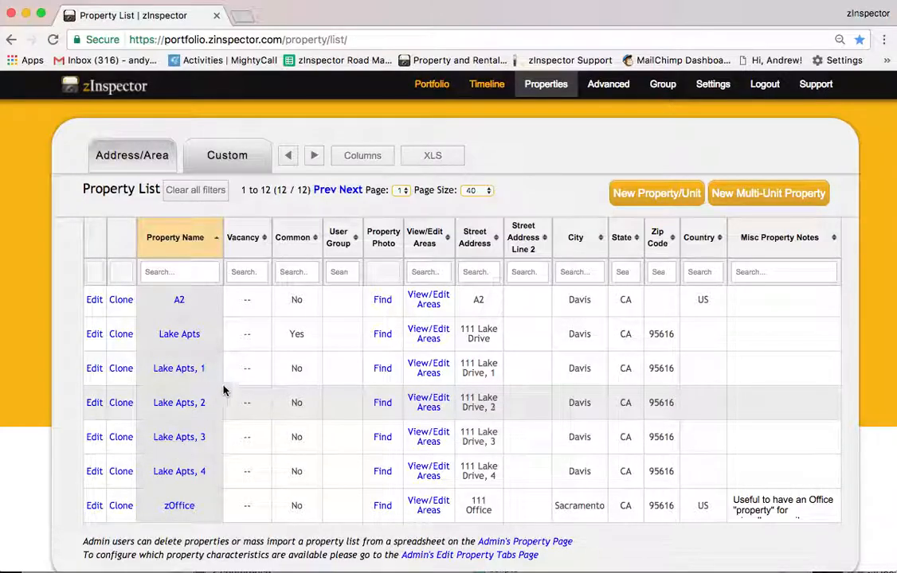
Create a user group named SingleFamily with the group owner as its first user
{"action": "scroll", "coordinate": [236, 356], "scroll_direction": "up", "scroll_amount": 3}
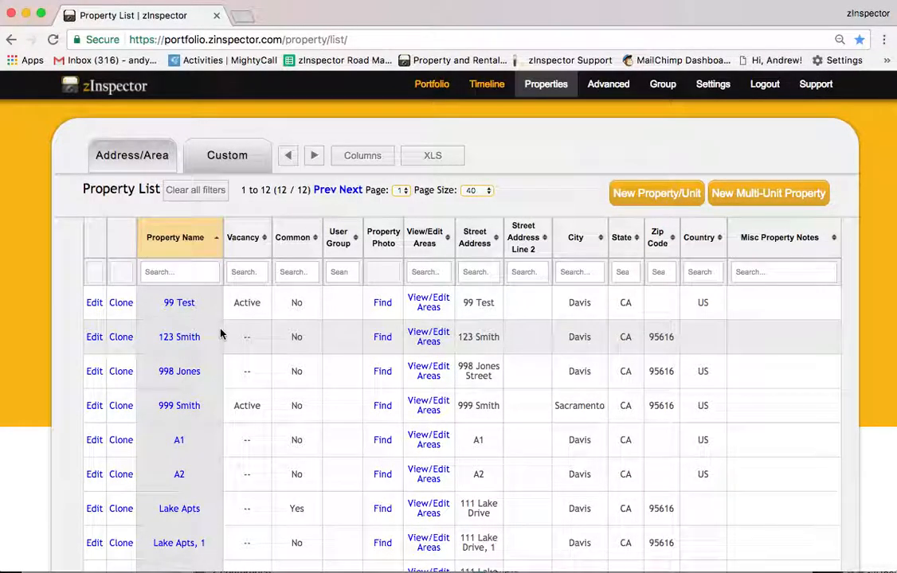
{"action": "left_click", "coordinate": [671, 86]}
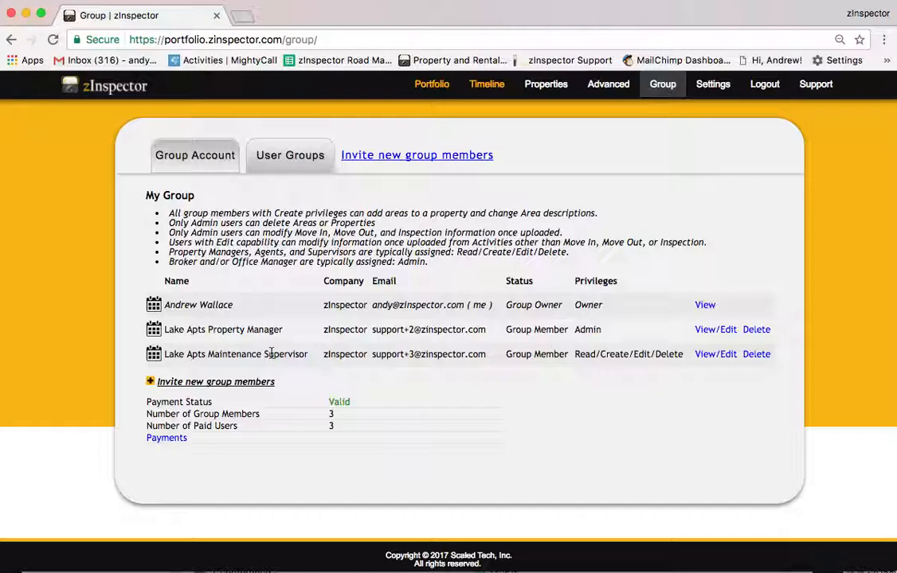
{"action": "left_click", "coordinate": [289, 156]}
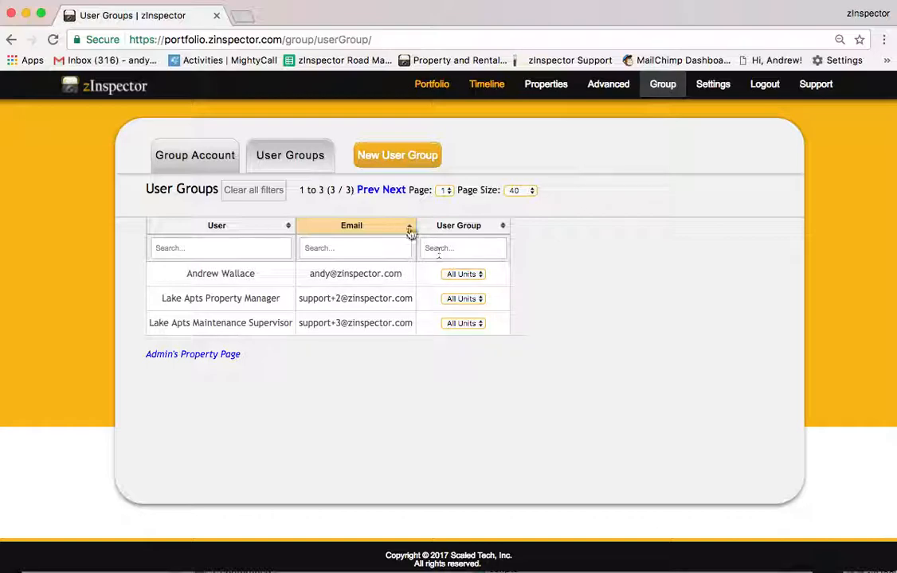
{"action": "left_click", "coordinate": [400, 159]}
{"action": "left_click", "coordinate": [381, 133]}
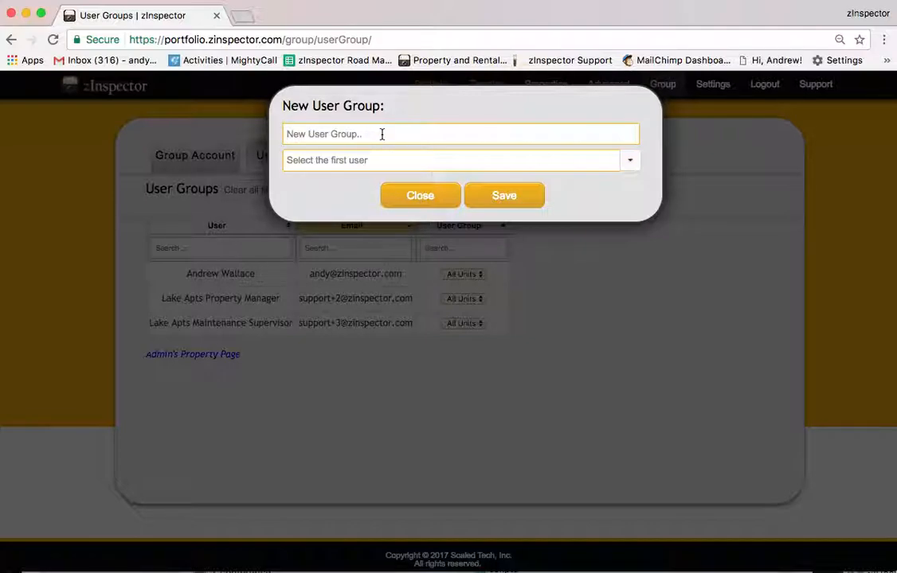
{"action": "type", "text": "SingleFamily"}
{"action": "left_click", "coordinate": [344, 160]}
{"action": "left_click", "coordinate": [343, 178]}
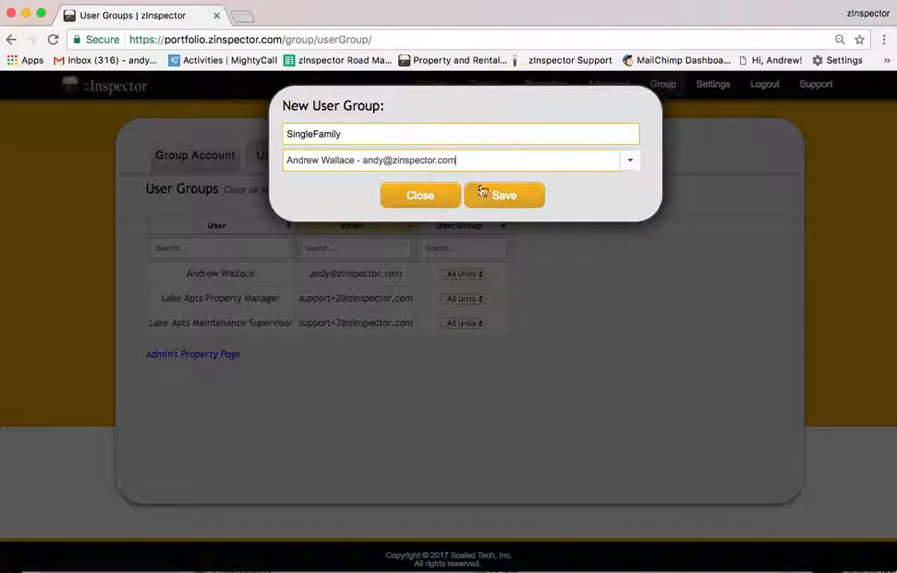
{"action": "left_click", "coordinate": [512, 204]}
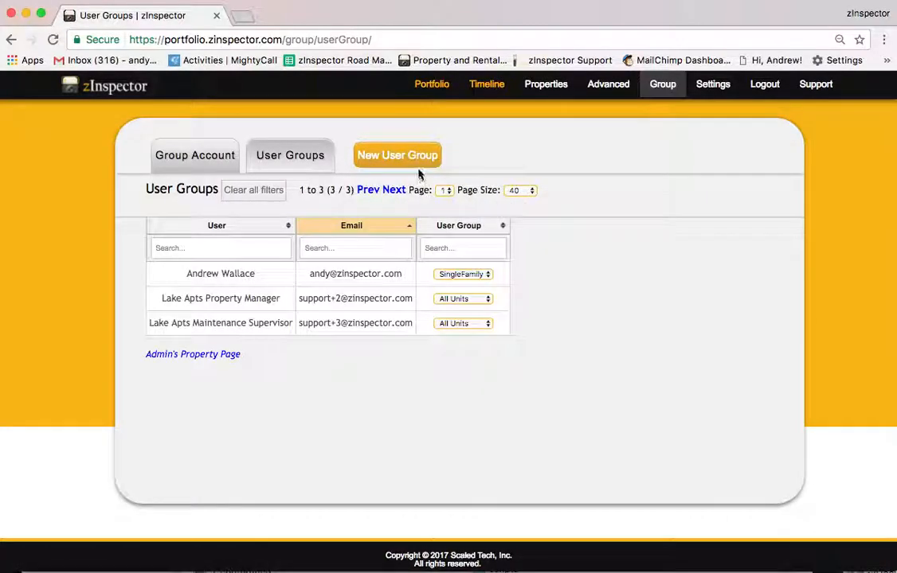
Create a user group named Lake with Lake Apts Maintenance Supervisor as first user, and assign Lake Apts Property Manager to it as well
{"action": "left_click", "coordinate": [407, 162]}
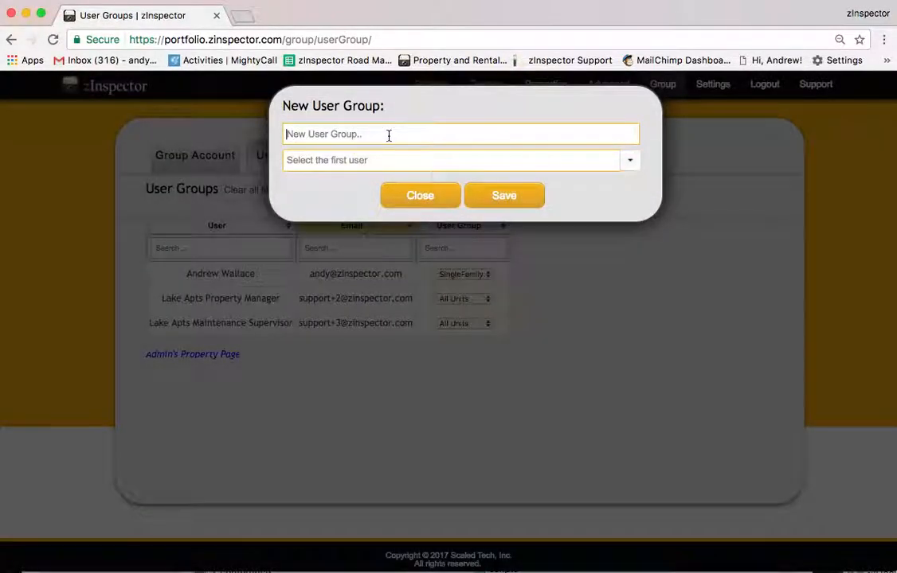
{"action": "type", "text": "Lake"}
{"action": "left_click", "coordinate": [391, 160]}
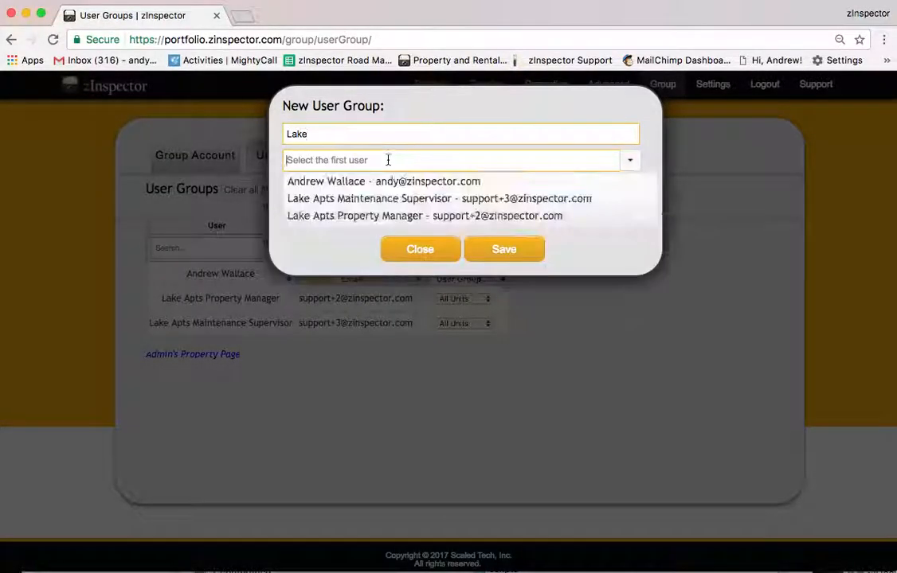
{"action": "left_click", "coordinate": [388, 206]}
{"action": "left_click", "coordinate": [502, 194]}
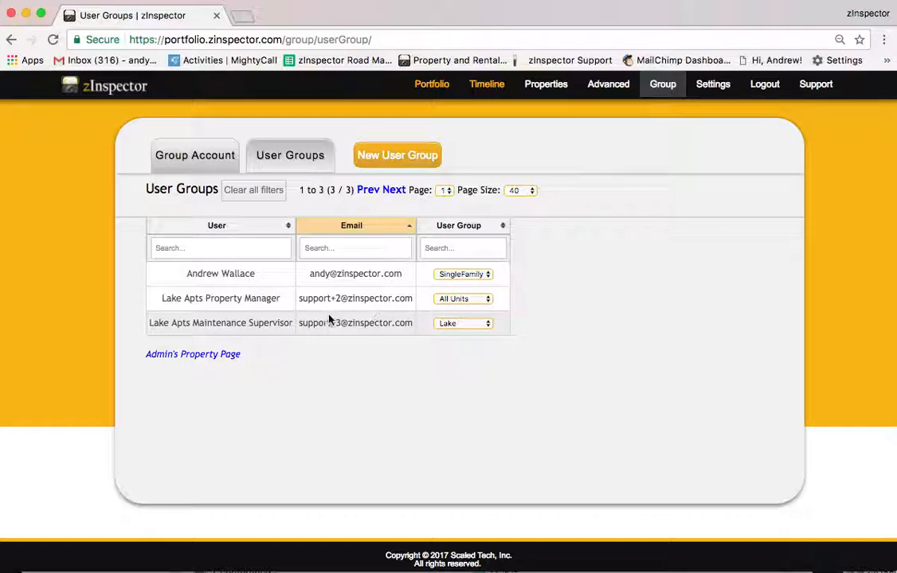
{"action": "left_click", "coordinate": [462, 299]}
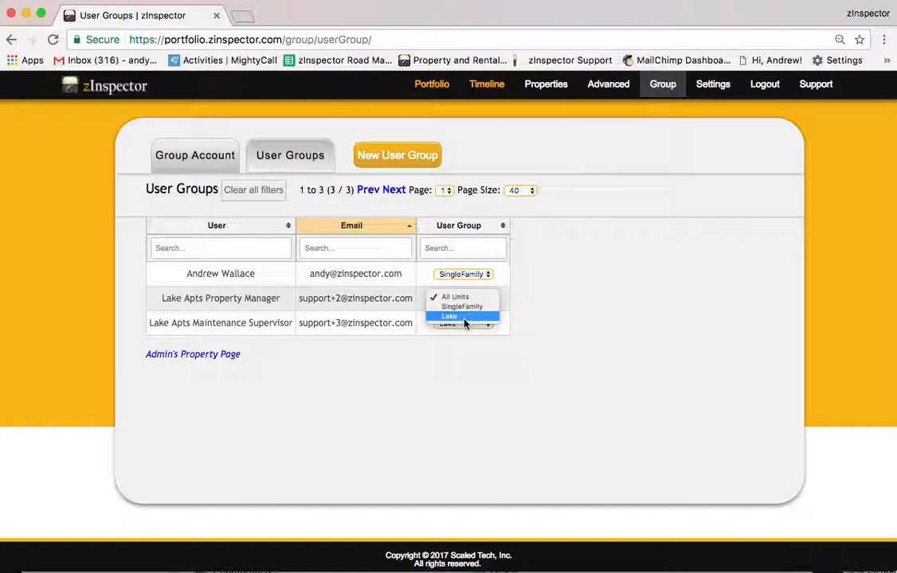
{"action": "left_click", "coordinate": [464, 318]}
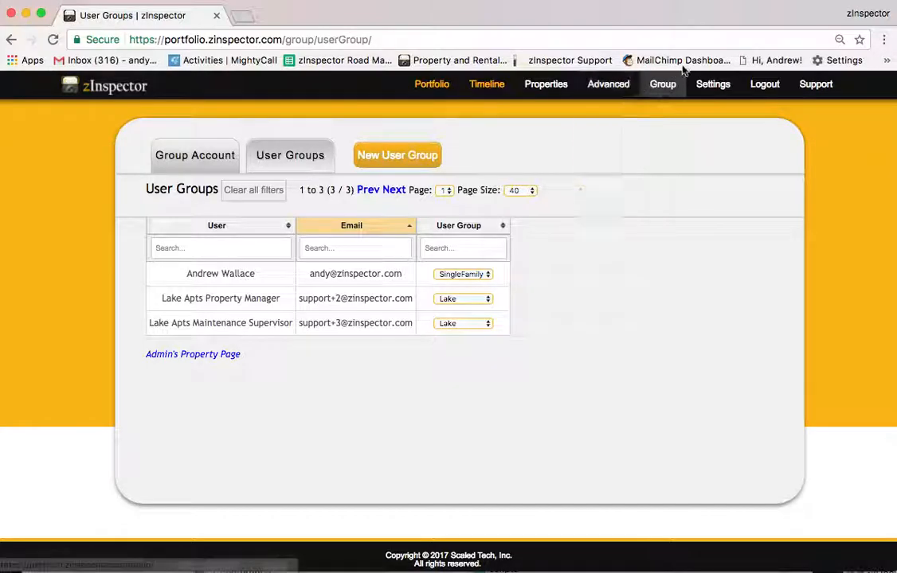
Check what the timeline and the property list show with the new user group assignments
{"action": "left_click", "coordinate": [484, 89]}
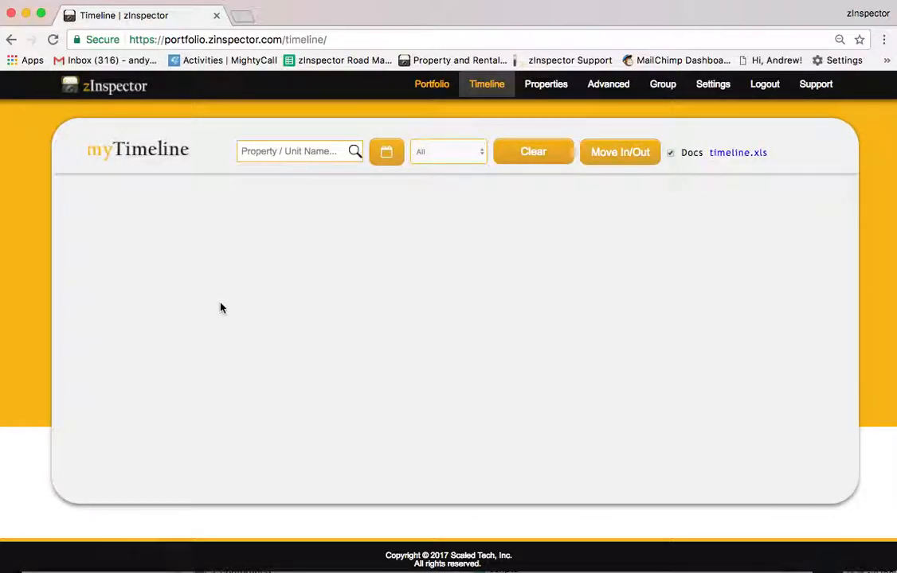
{"action": "left_click", "coordinate": [539, 89]}
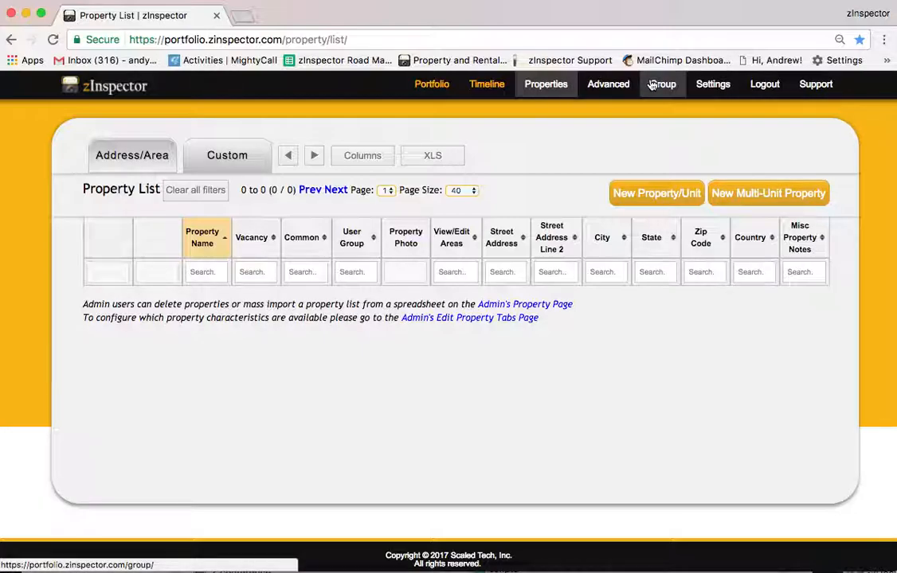
{"action": "mouse_move", "coordinate": [605, 84]}
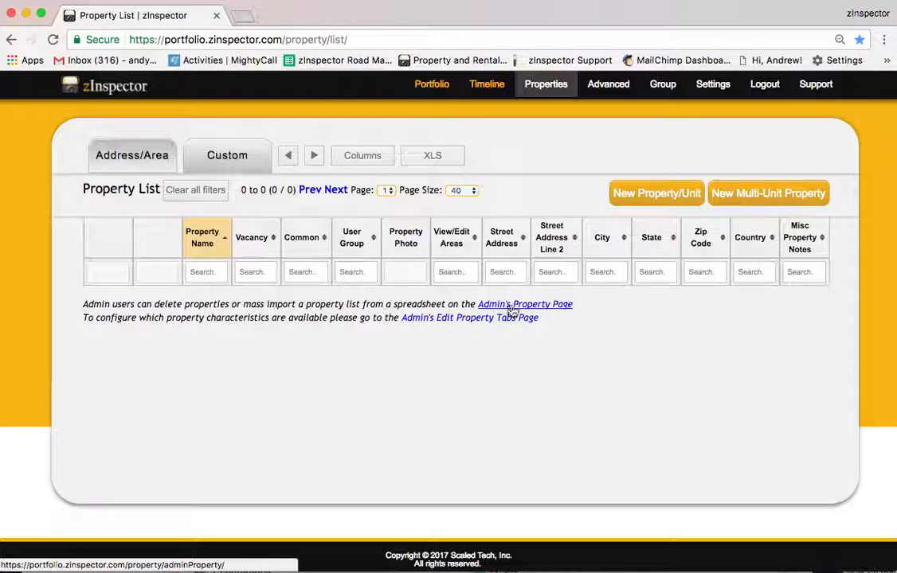
Open the admin property page from the user groups page and filter the active properties by the name Lake
{"action": "left_click", "coordinate": [661, 87]}
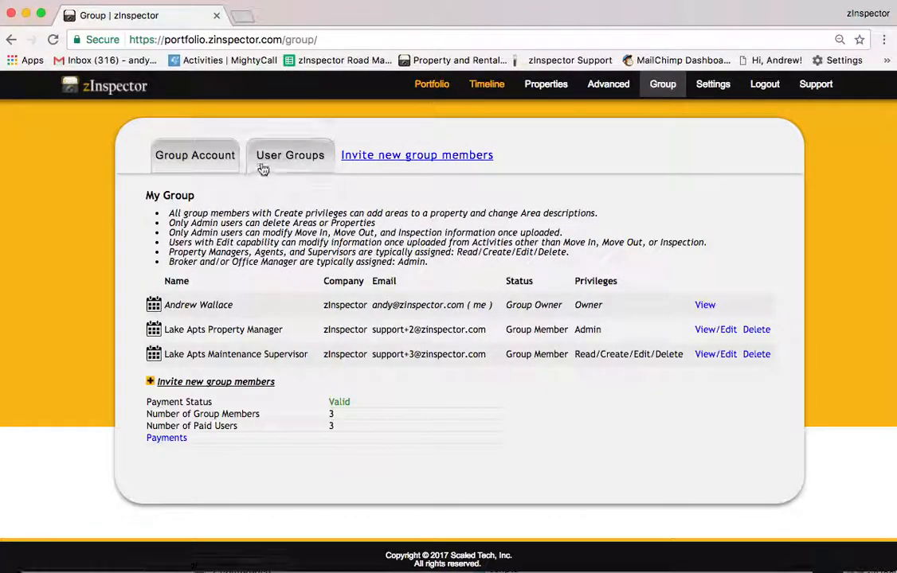
{"action": "left_click", "coordinate": [267, 163]}
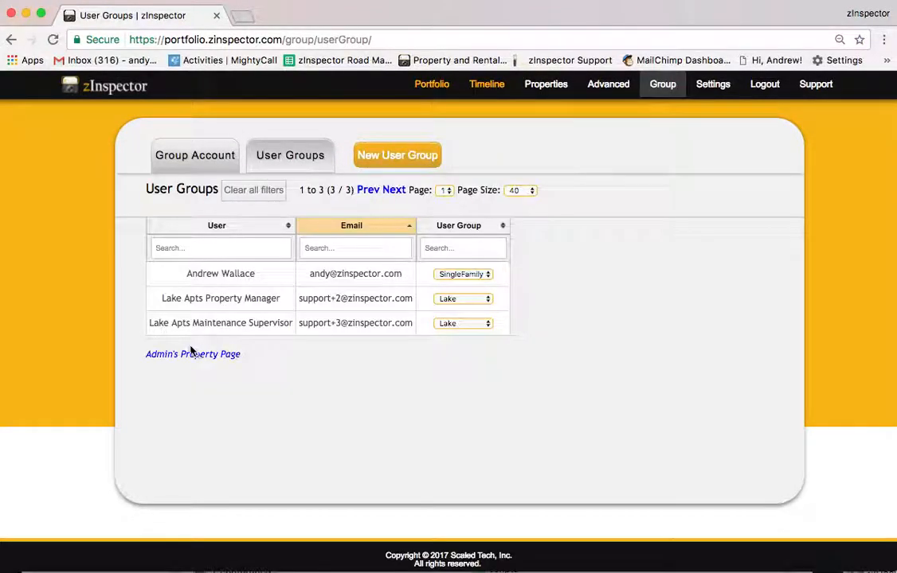
{"action": "left_click", "coordinate": [192, 356]}
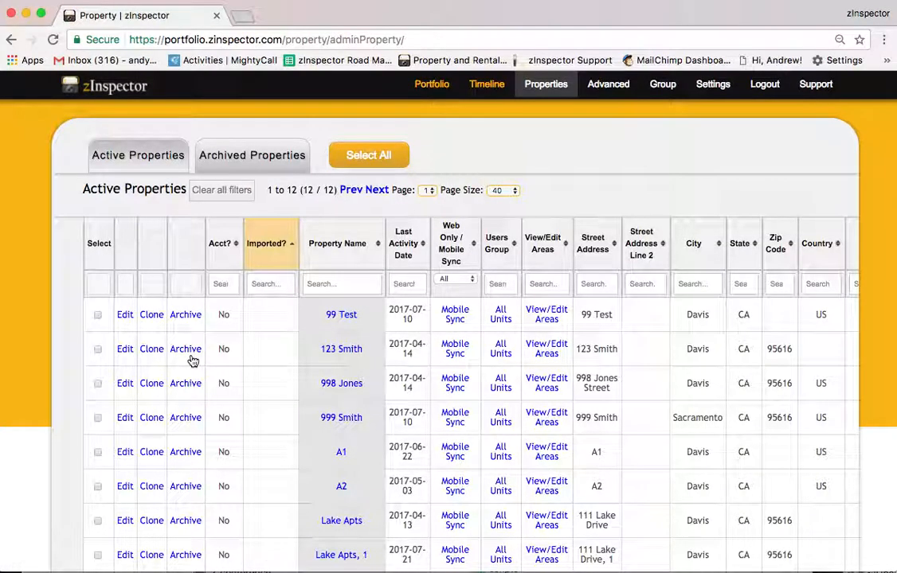
{"action": "scroll", "coordinate": [191, 360], "scroll_direction": "down", "scroll_amount": 3}
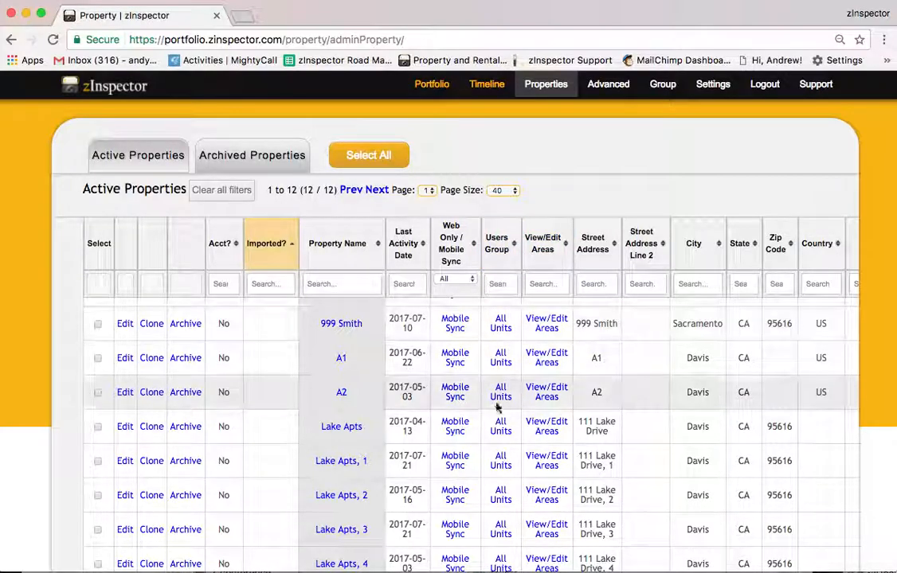
{"action": "scroll", "coordinate": [503, 494], "scroll_direction": "down", "scroll_amount": 5}
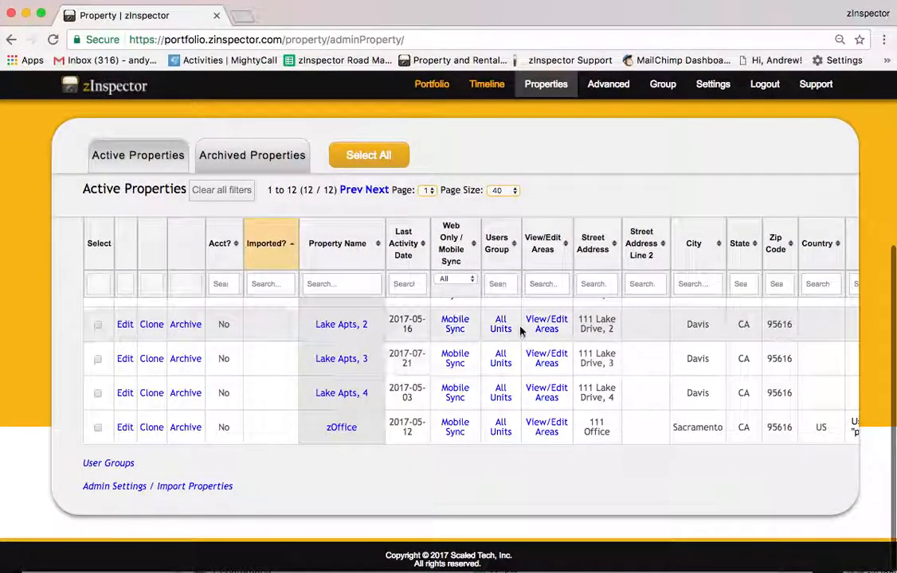
{"action": "scroll", "coordinate": [482, 365], "scroll_direction": "up", "scroll_amount": 5}
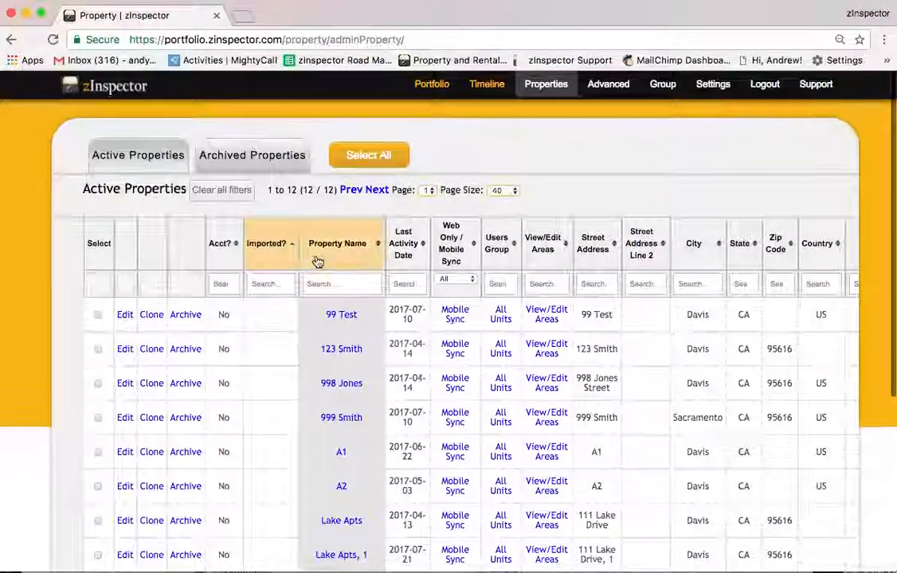
{"action": "type", "text": "Lake"}
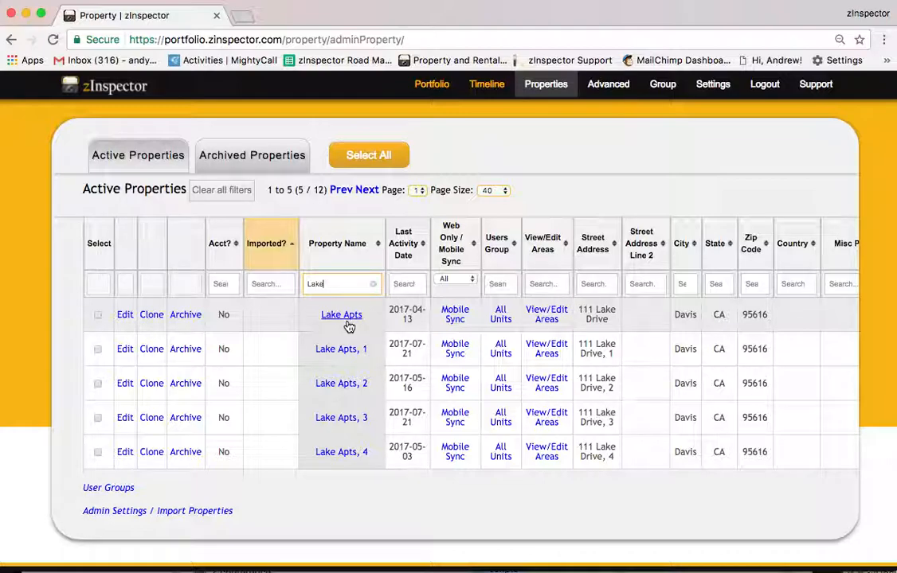
Select all the filtered Lake Apts properties and change their user group to Lake
{"action": "left_click", "coordinate": [98, 352]}
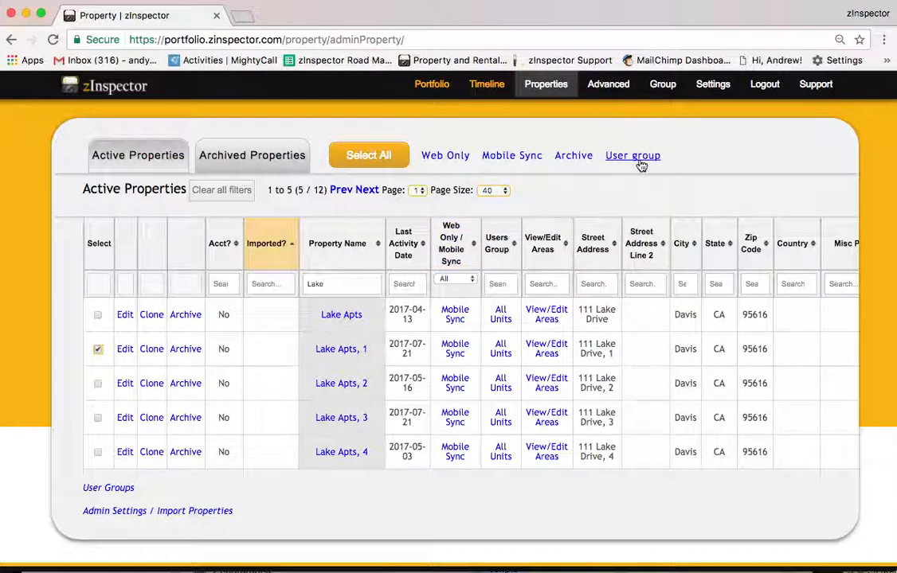
{"action": "left_click", "coordinate": [368, 158]}
{"action": "left_click", "coordinate": [636, 157]}
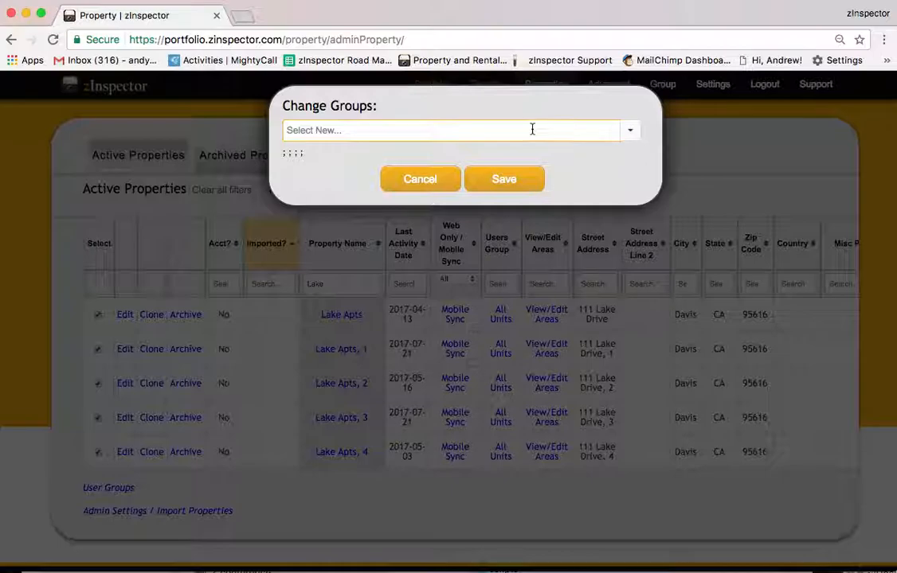
{"action": "left_click", "coordinate": [533, 129]}
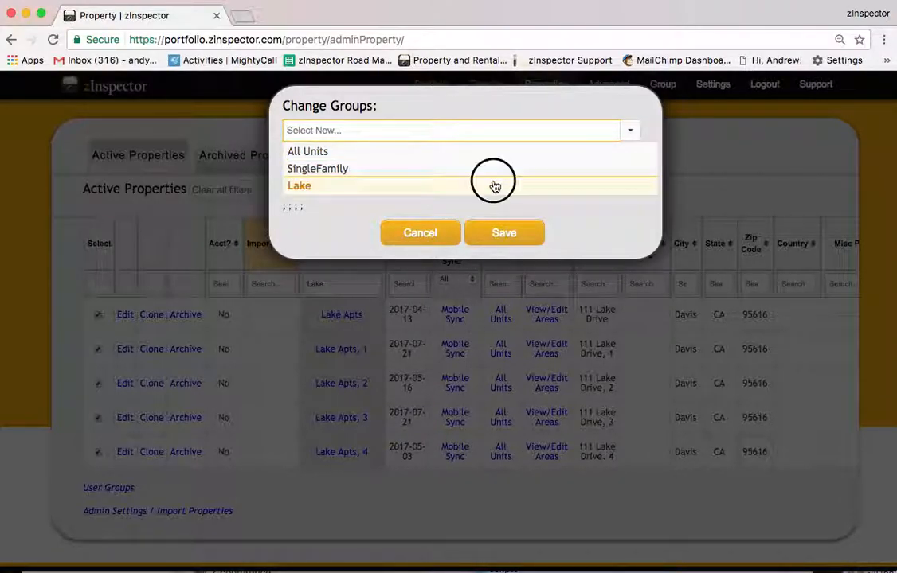
{"action": "left_click", "coordinate": [494, 186]}
{"action": "left_click", "coordinate": [499, 182]}
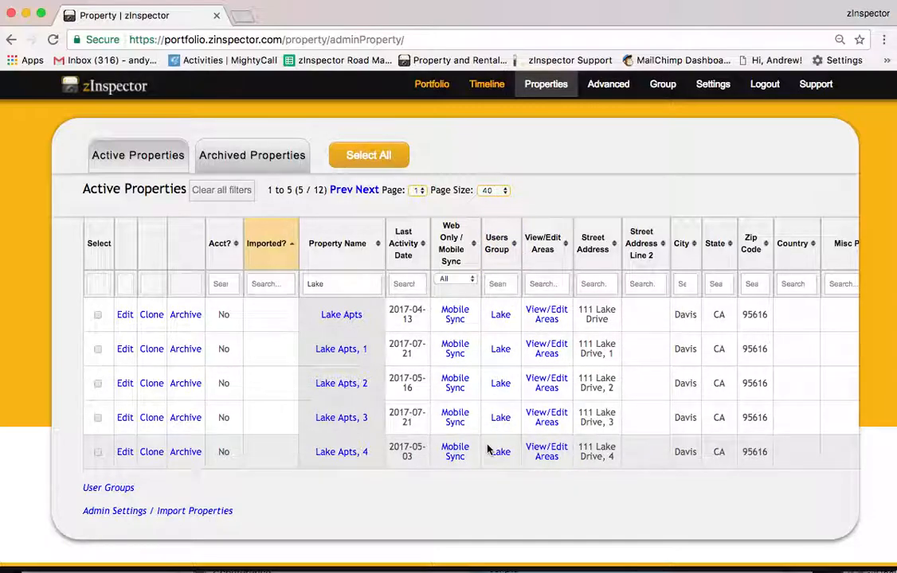
Filter the active properties to names excluding Lake with !Lake and to the city Davis
{"action": "left_click", "coordinate": [308, 285]}
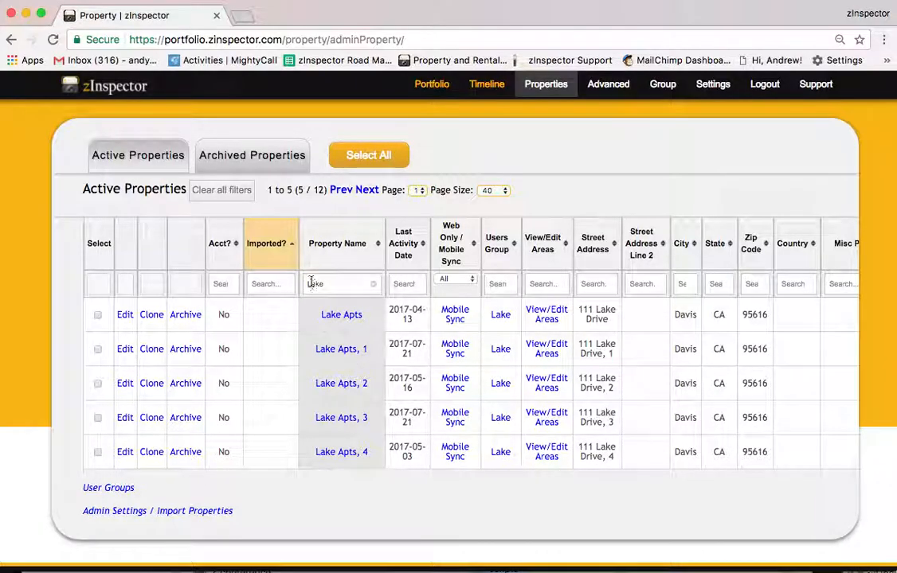
{"action": "left_click", "coordinate": [308, 286]}
{"action": "type", "text": "!"}
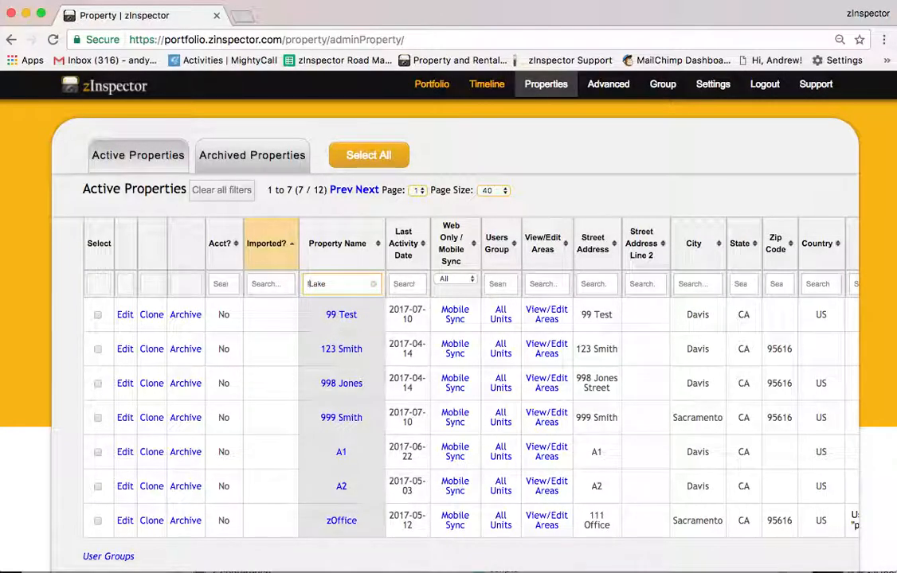
{"action": "scroll", "coordinate": [331, 472], "scroll_direction": "down", "scroll_amount": 3}
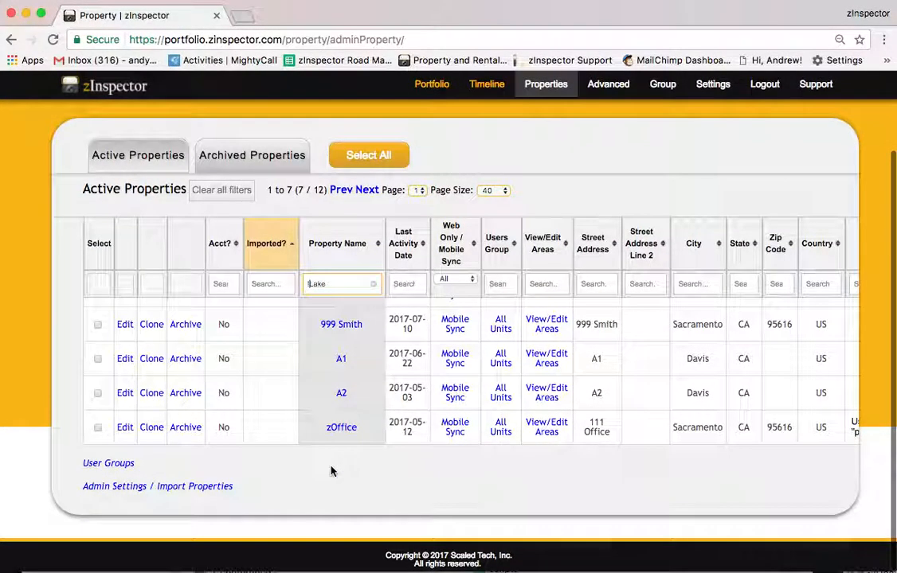
{"action": "type", "text": "!"}
{"action": "key", "text": "BackSpace"}
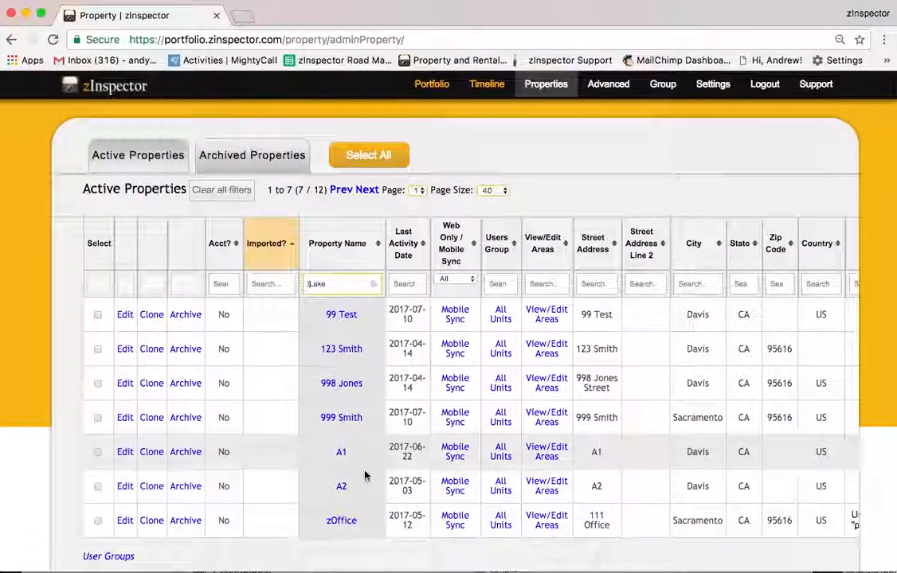
{"action": "type", "text": "!"}
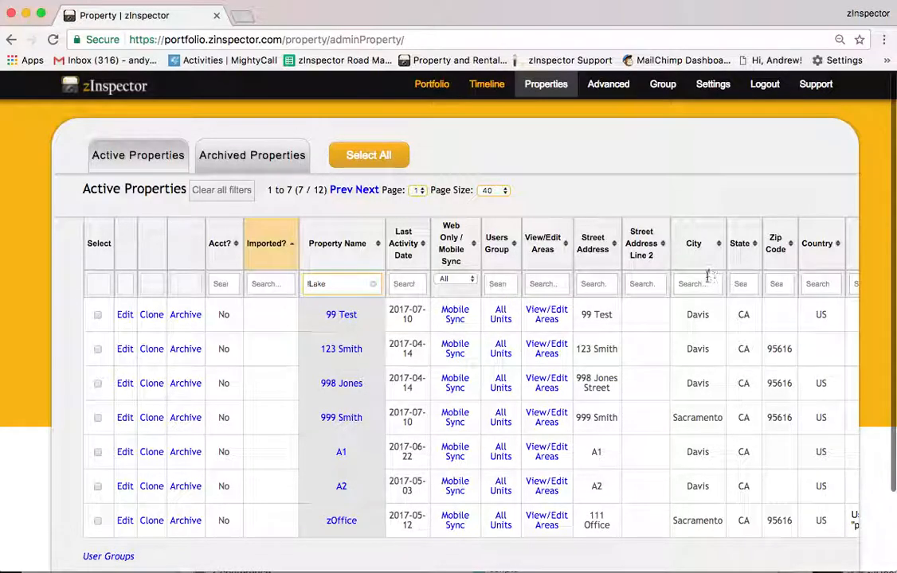
{"action": "type", "text": "Davis"}
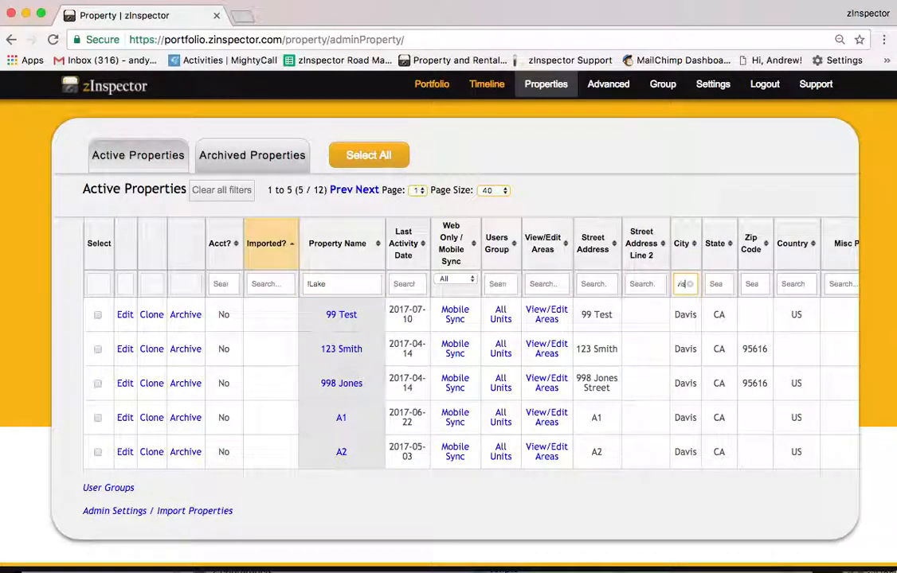
Select all the filtered Davis properties and change their user group to SingleFamily
{"action": "left_click", "coordinate": [382, 162]}
{"action": "left_click", "coordinate": [382, 162]}
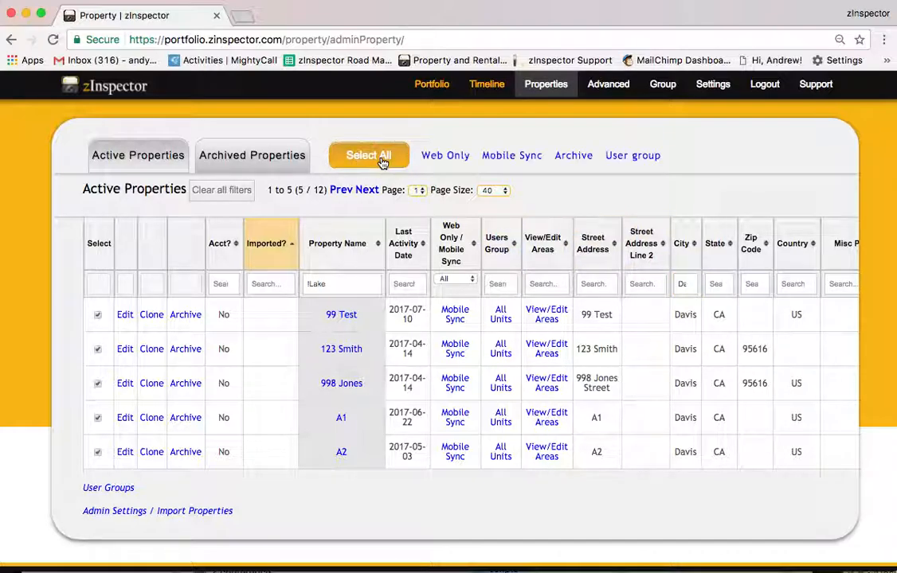
{"action": "left_click", "coordinate": [622, 157]}
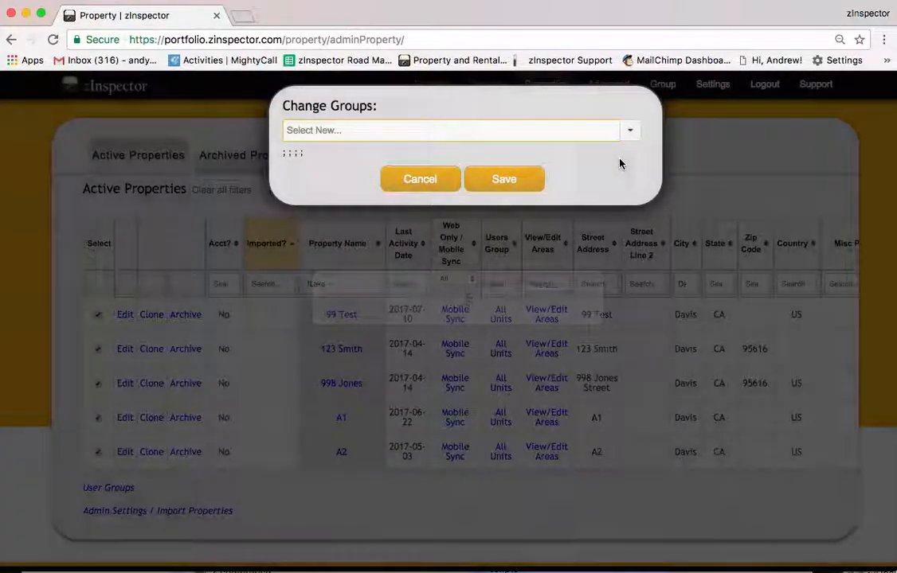
{"action": "left_click", "coordinate": [446, 129]}
{"action": "left_click", "coordinate": [406, 168]}
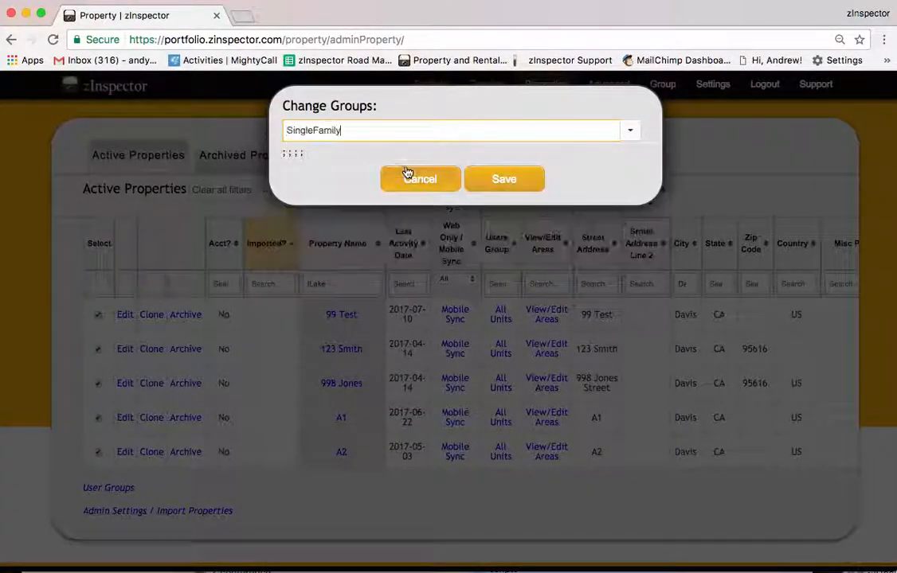
{"action": "left_click", "coordinate": [472, 180]}
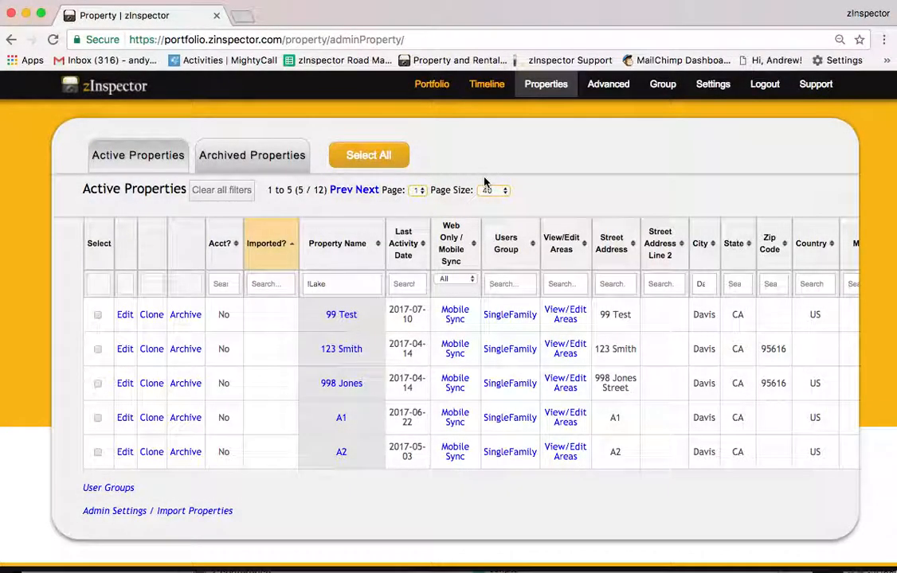
Clear all filters on the active properties and review the user group assigned to each property
{"action": "left_click", "coordinate": [236, 191]}
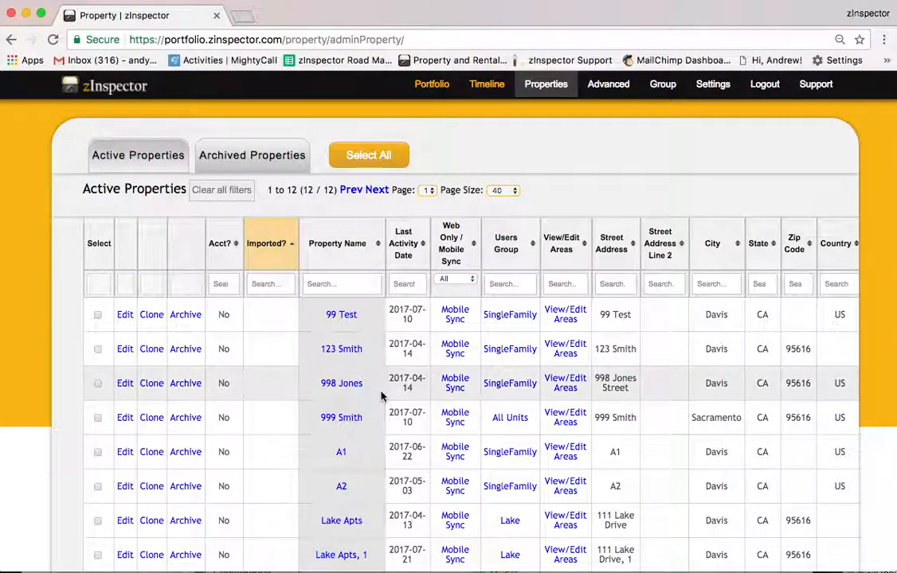
{"action": "scroll", "coordinate": [380, 396], "scroll_direction": "down", "scroll_amount": 1}
{"action": "scroll", "coordinate": [381, 396], "scroll_direction": "up", "scroll_amount": 1}
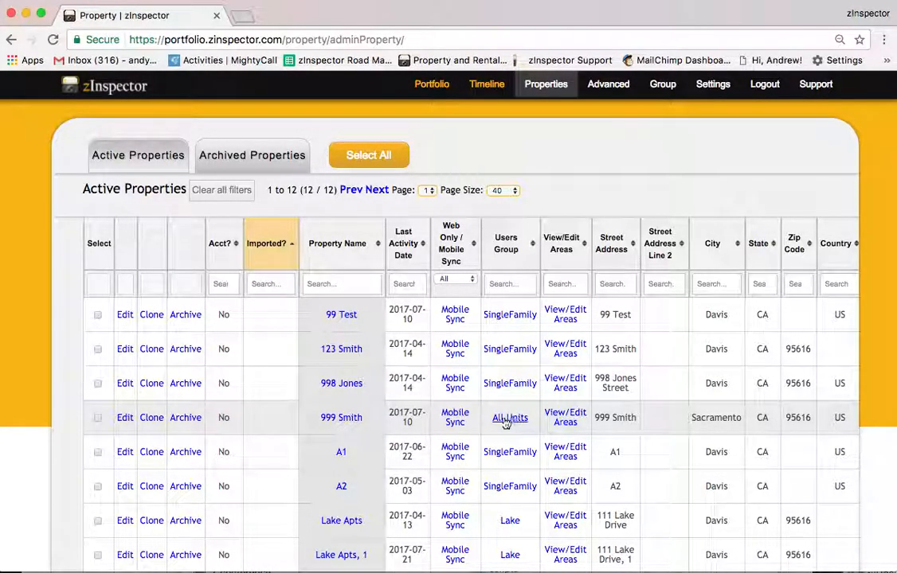
{"action": "scroll", "coordinate": [518, 419], "scroll_direction": "down", "scroll_amount": 3}
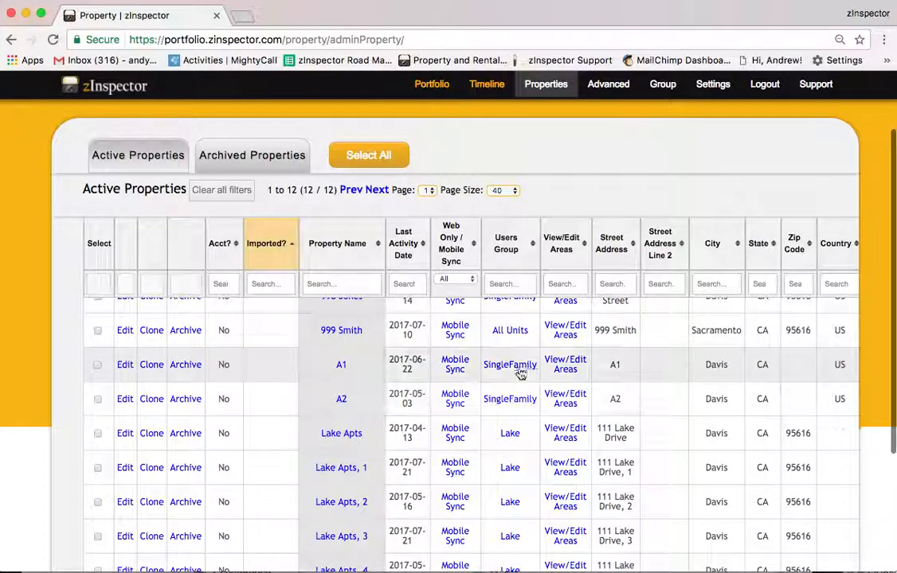
{"action": "scroll", "coordinate": [515, 458], "scroll_direction": "down", "scroll_amount": 2}
Filter the active properties by the user group texts Si and Lak in turn, and clear the filter
{"action": "left_click", "coordinate": [518, 283]}
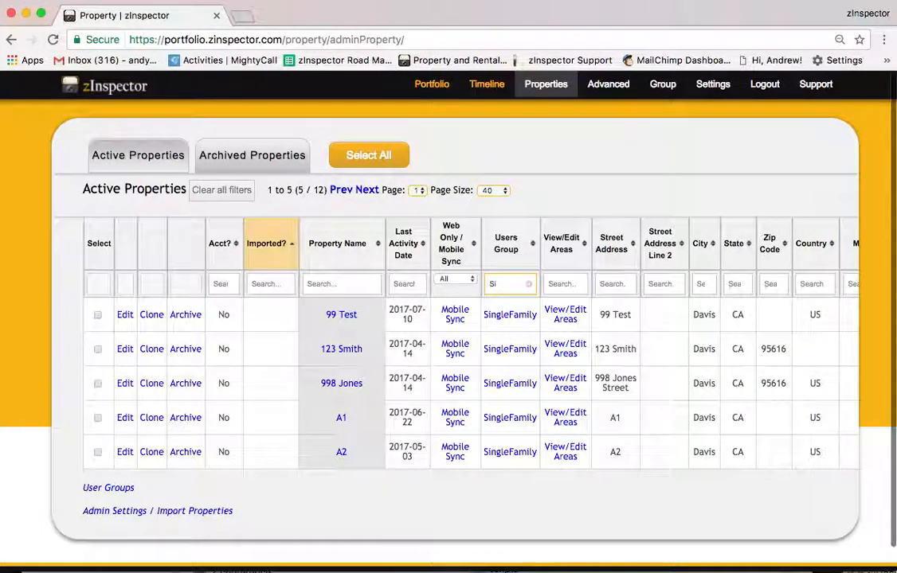
{"action": "type", "text": "Lak"}
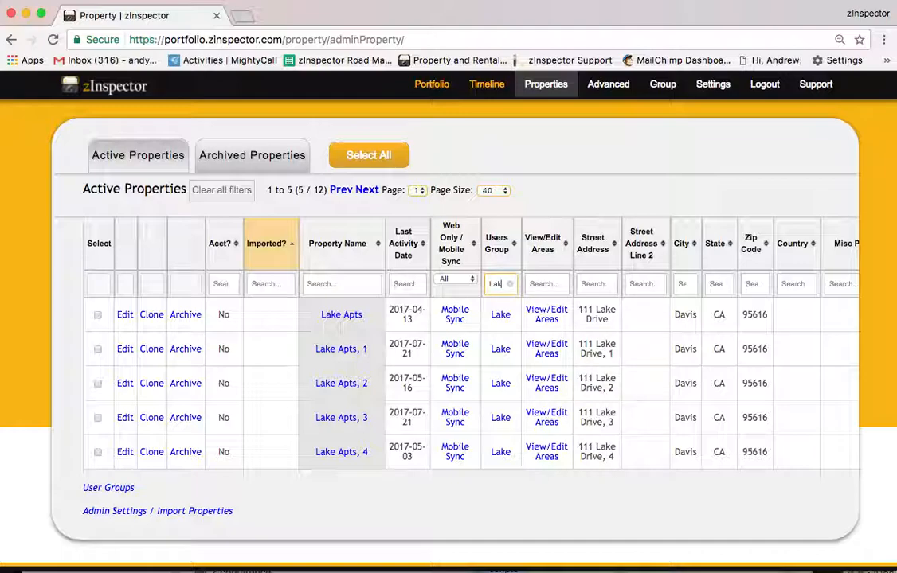
{"action": "left_click", "coordinate": [506, 282]}
{"action": "key", "text": "BackSpace"}
{"action": "key", "text": "BackSpace"}
{"action": "key", "text": "BackSpace"}
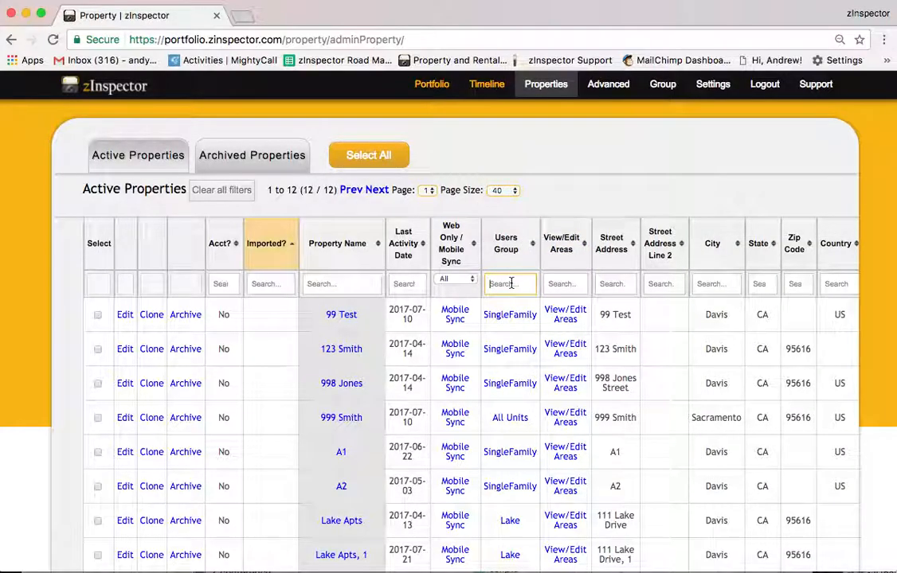
Check which properties the current user's group can access in the timeline and the property list
{"action": "left_click", "coordinate": [495, 91]}
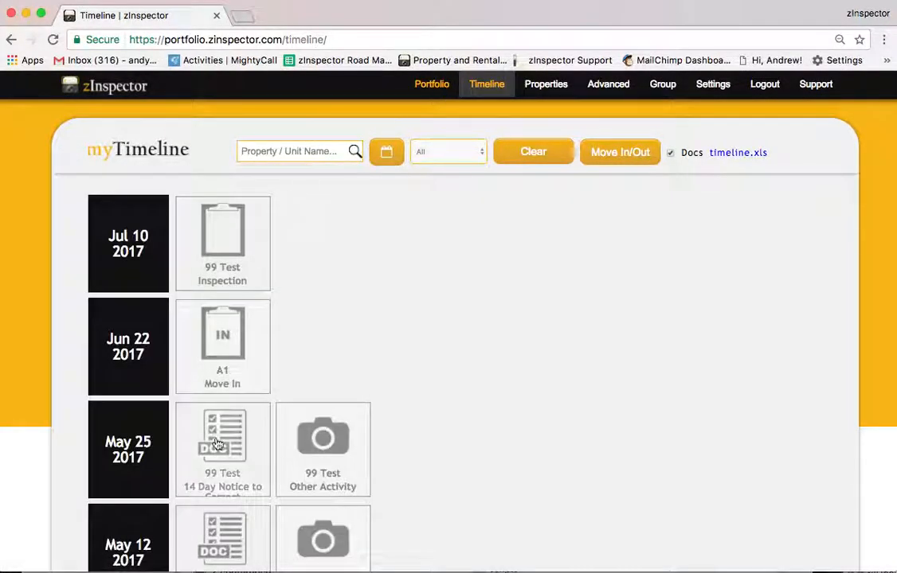
{"action": "scroll", "coordinate": [219, 443], "scroll_direction": "down", "scroll_amount": 3}
{"action": "scroll", "coordinate": [219, 443], "scroll_direction": "down", "scroll_amount": 3}
{"action": "scroll", "coordinate": [217, 443], "scroll_direction": "up", "scroll_amount": 5}
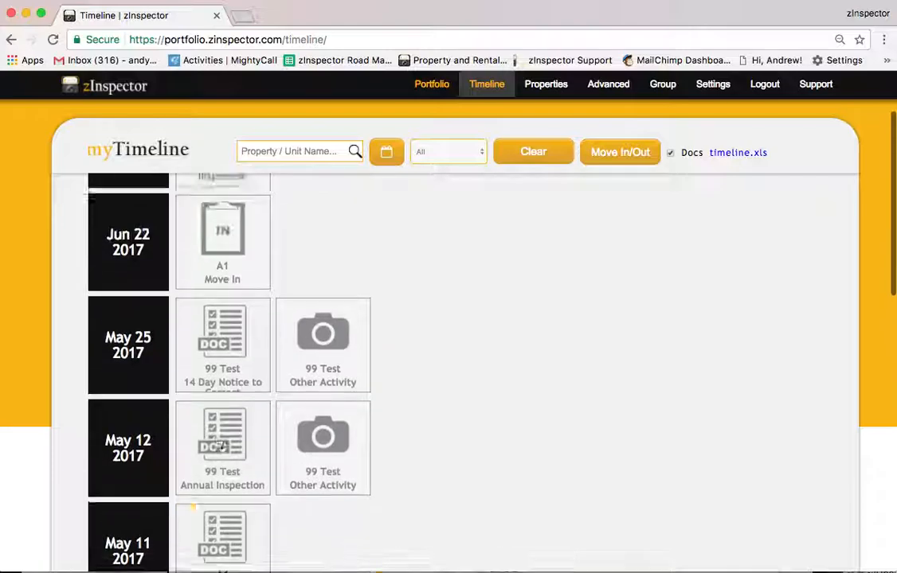
{"action": "left_click", "coordinate": [547, 88]}
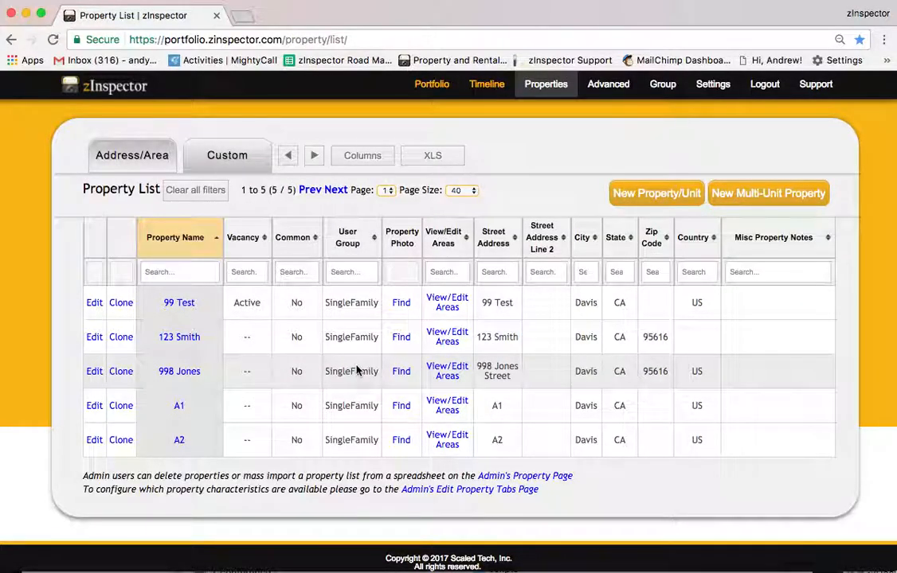
Open the user groups page and switch the group owner's user group to Lake and finally to All Units
{"action": "left_click", "coordinate": [664, 89]}
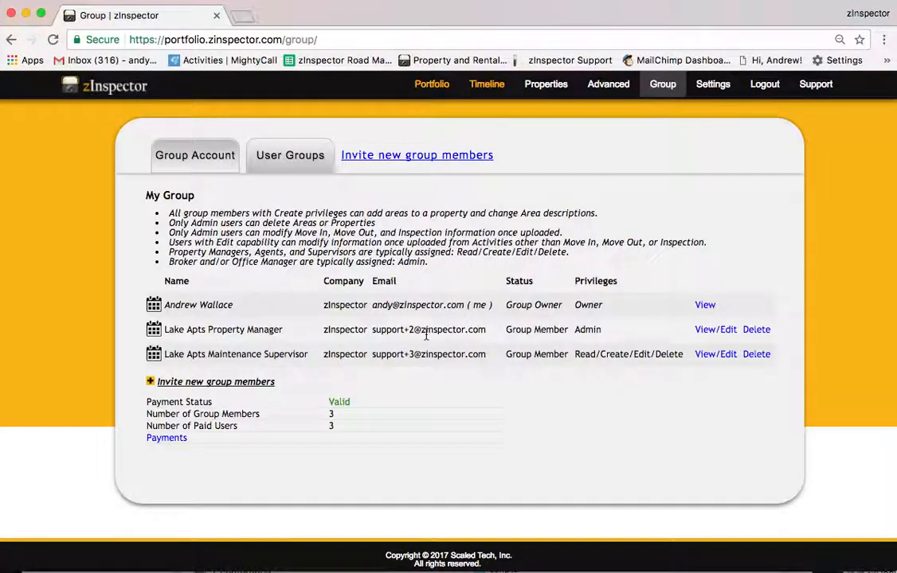
{"action": "left_click", "coordinate": [292, 158]}
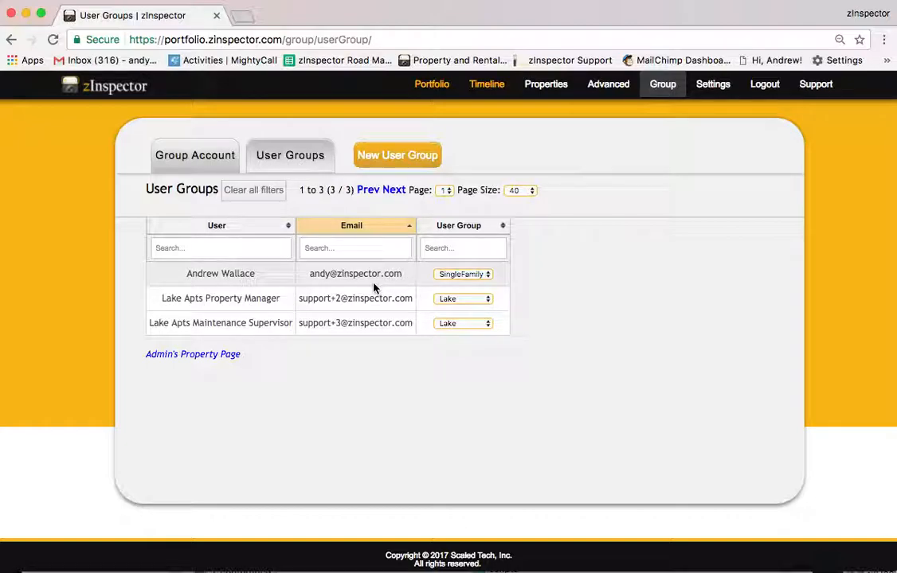
{"action": "left_click", "coordinate": [452, 277]}
{"action": "left_click", "coordinate": [454, 287]}
{"action": "left_click", "coordinate": [453, 275]}
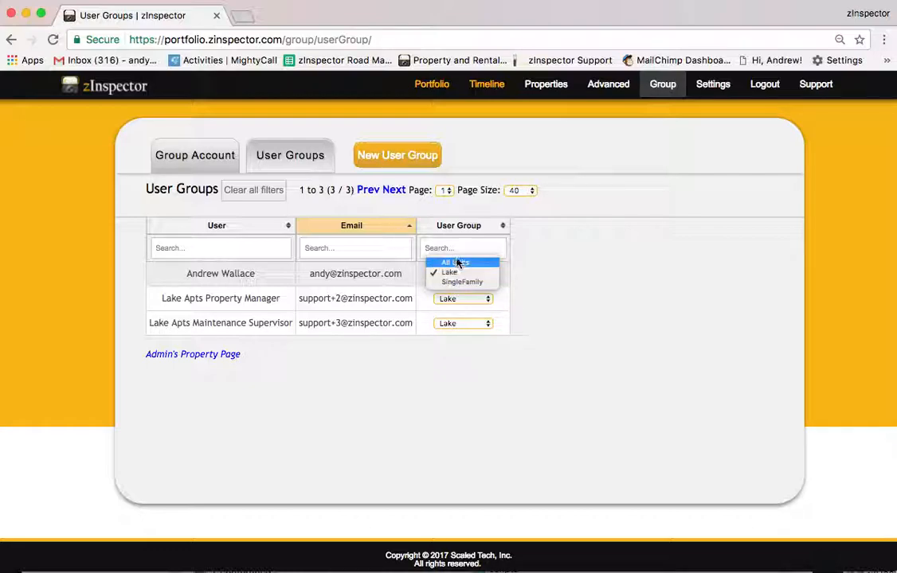
{"action": "left_click", "coordinate": [457, 263]}
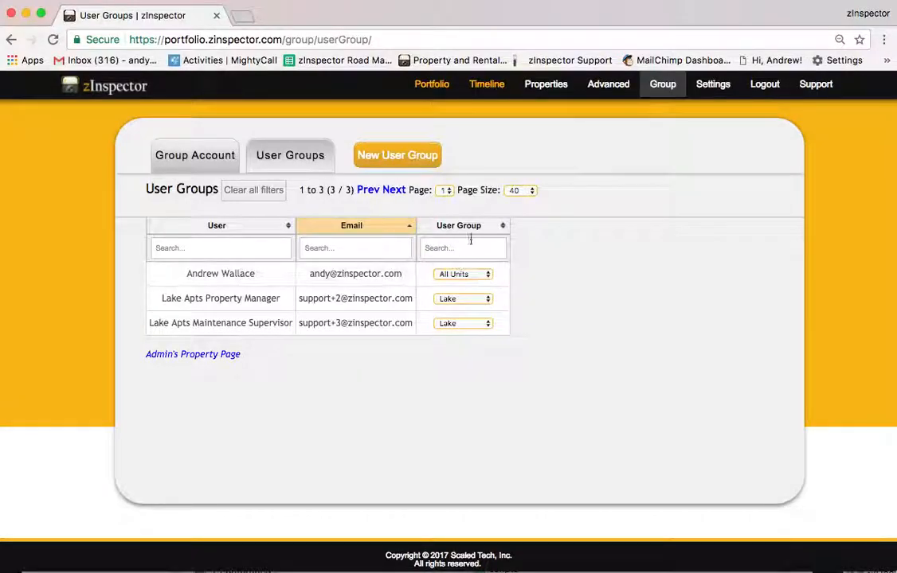
Review the properties' user groups on the admin property page and return to the user groups page
{"action": "left_click", "coordinate": [208, 354]}
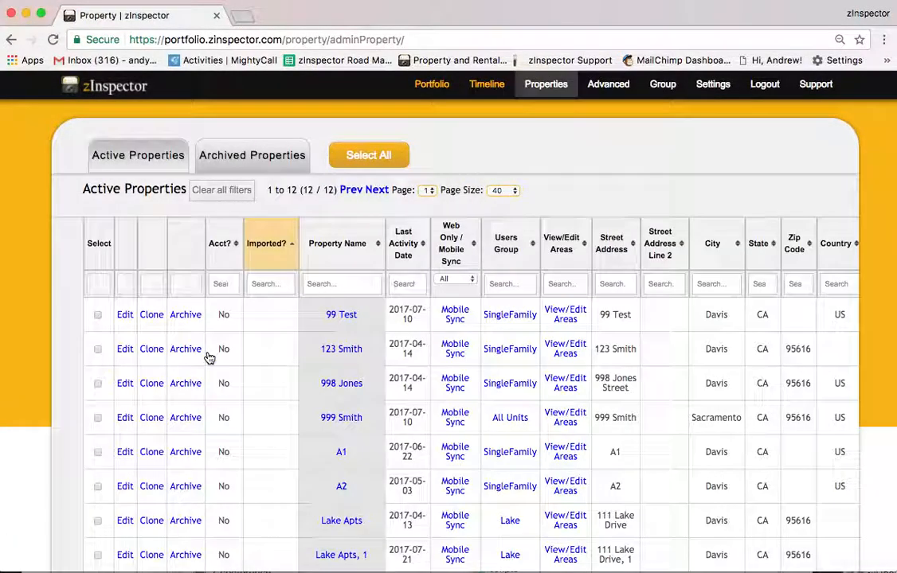
{"action": "scroll", "coordinate": [207, 357], "scroll_direction": "down", "scroll_amount": 2}
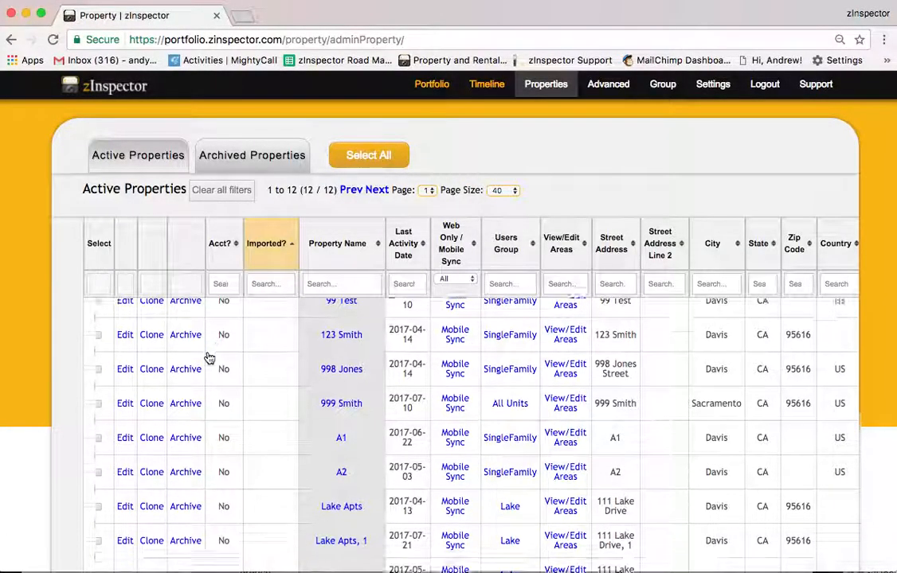
{"action": "scroll", "coordinate": [209, 355], "scroll_direction": "up", "scroll_amount": 2}
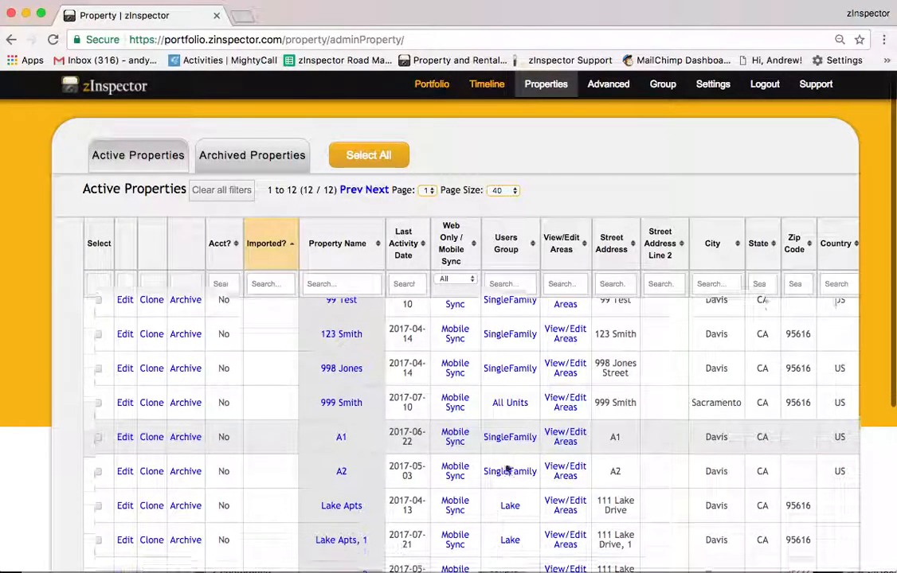
{"action": "scroll", "coordinate": [510, 466], "scroll_direction": "down", "scroll_amount": 2}
{"action": "left_click", "coordinate": [673, 86]}
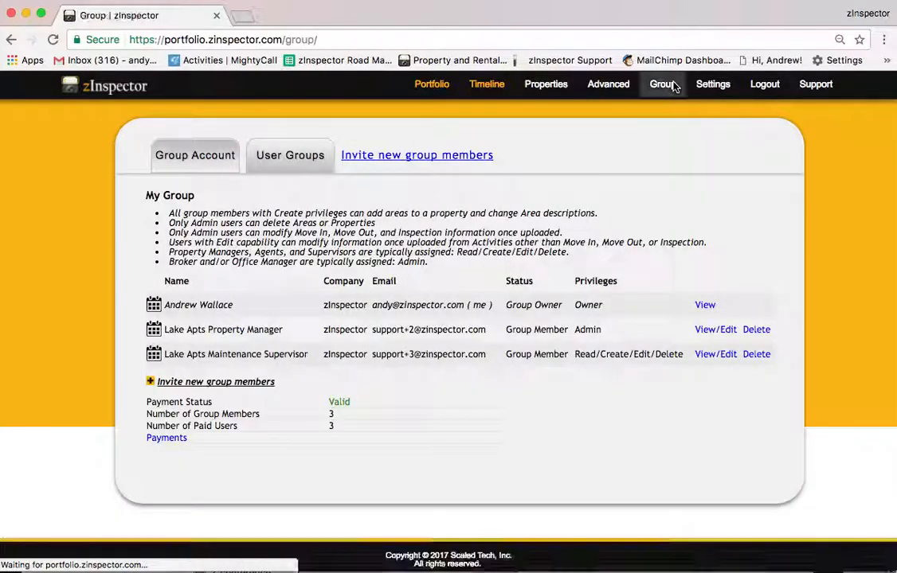
{"action": "left_click", "coordinate": [301, 159]}
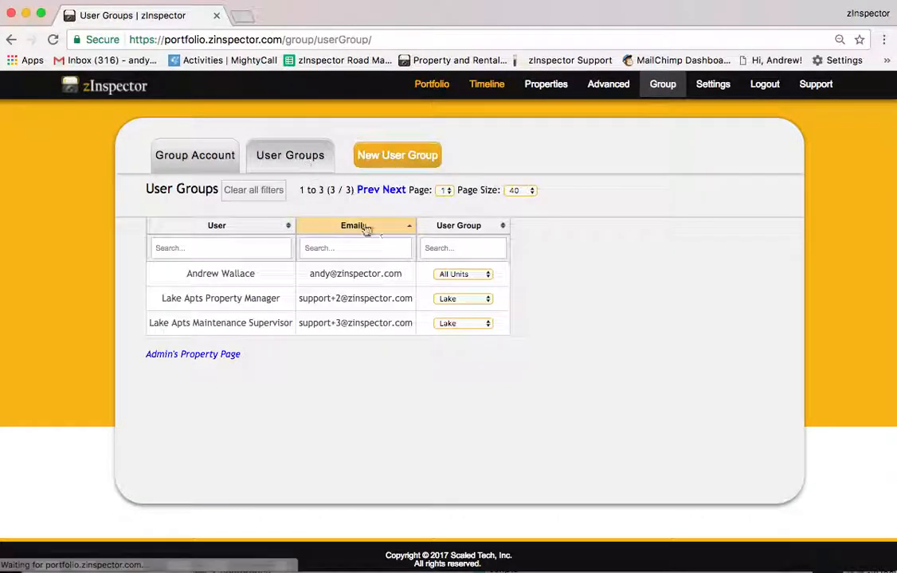